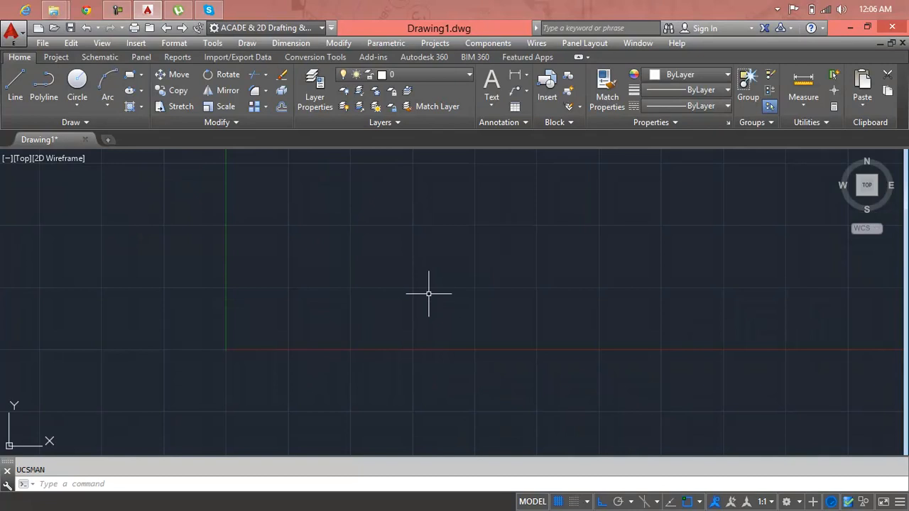
Step: Draw a wide, low rectangle above the X axis that crosses the Y axis
key(Escape)
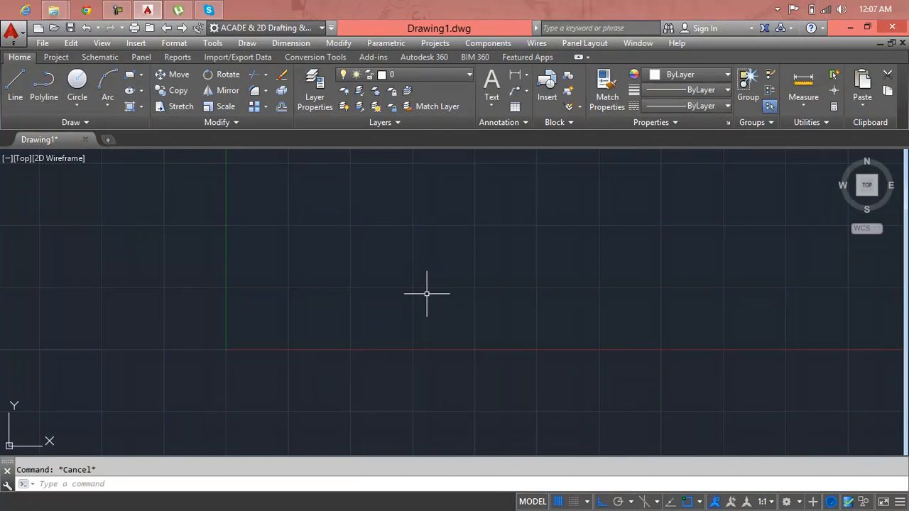
text(t)
key(Escape)
text(r)
text(rec)
key(Return)
click(165, 212)
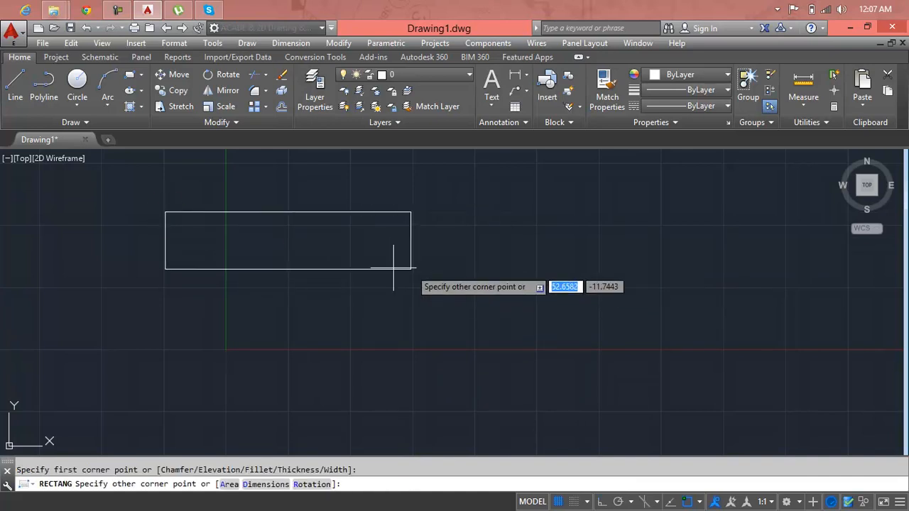
click(356, 261)
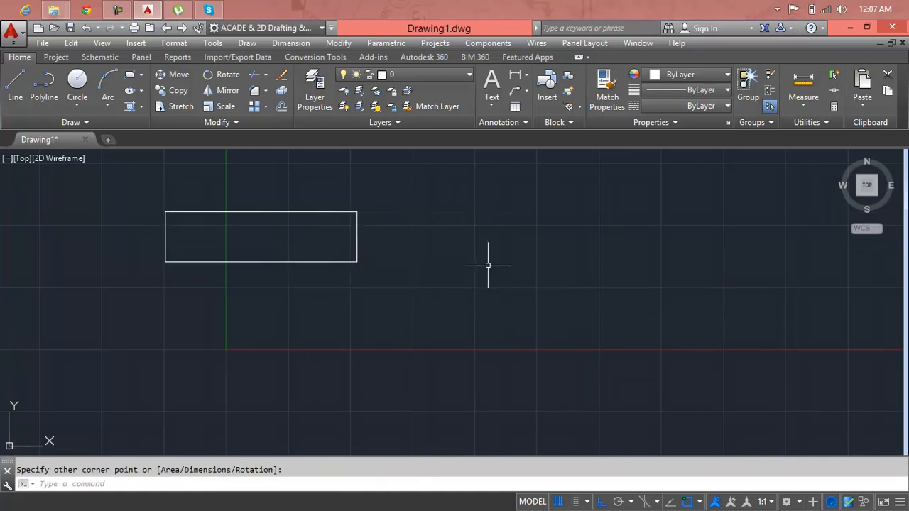
key(Escape)
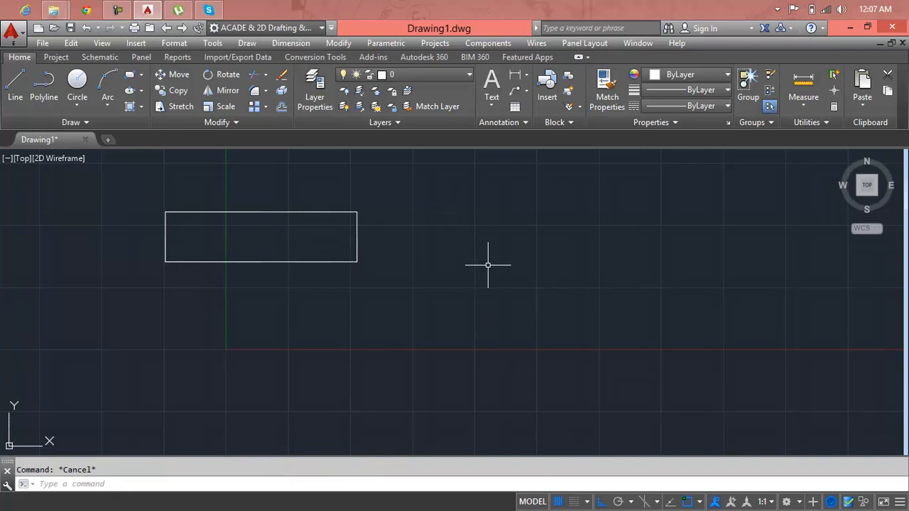
Step: Set the drawing's length units to Engineering with a precision of 0'-0"
text(un)
key(Return)
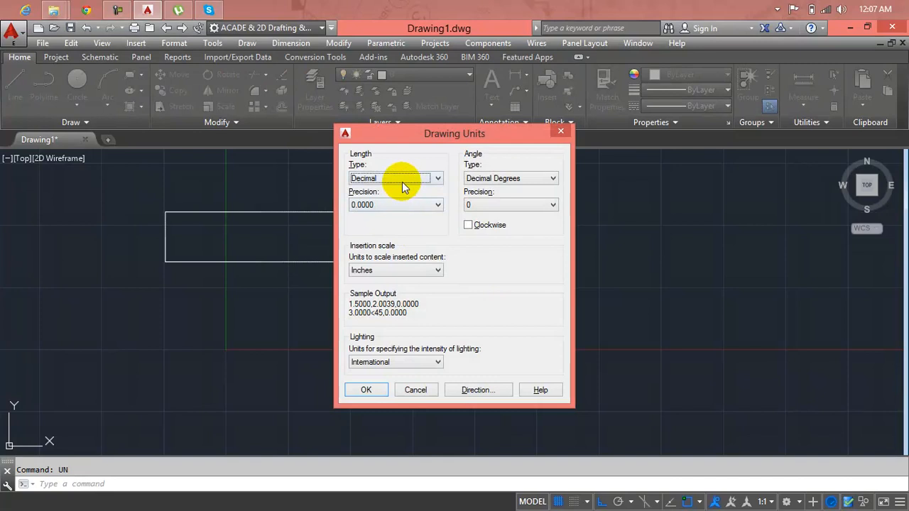
click(402, 181)
click(399, 205)
click(399, 204)
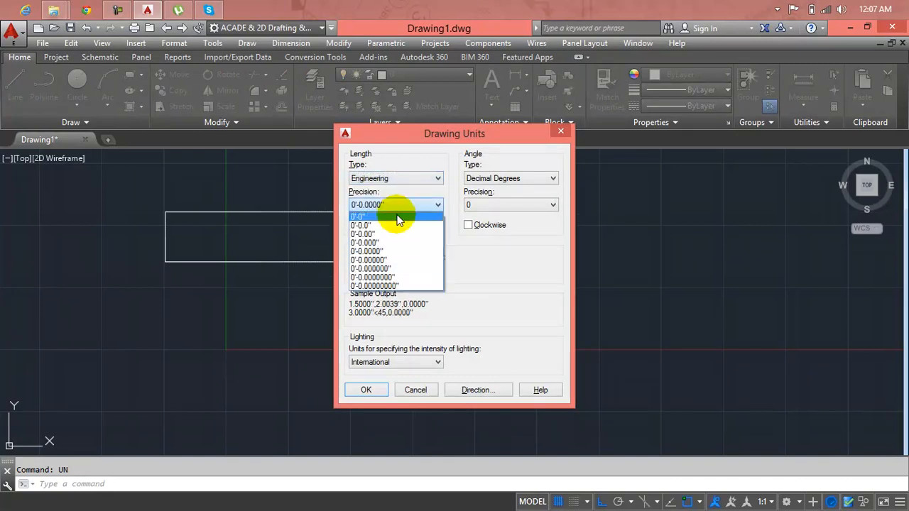
click(397, 217)
click(366, 390)
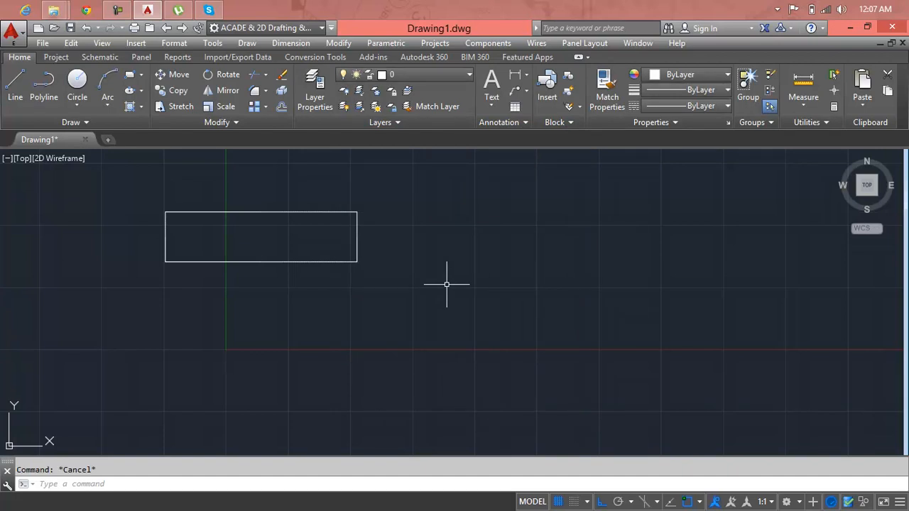
Step: Use Stretch on the whole rectangle to shift it about 4'-0" horizontally to the right
click(339, 43)
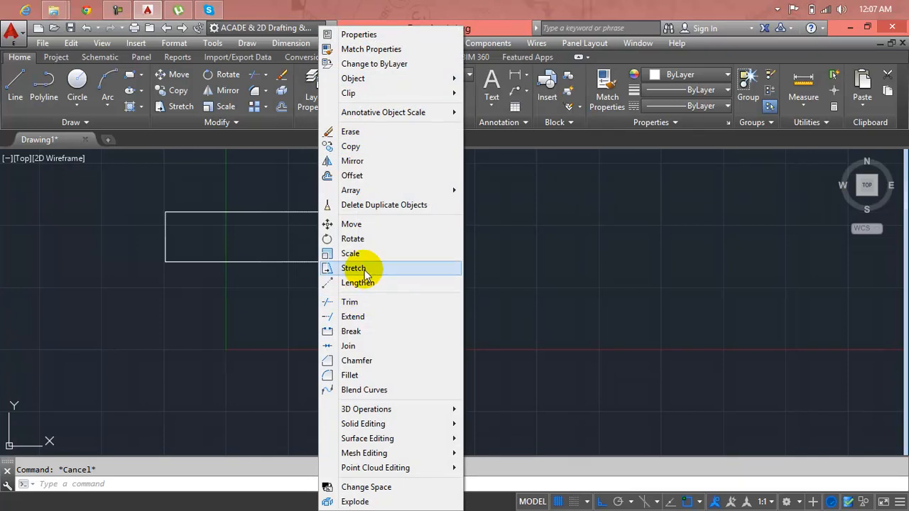
click(289, 159)
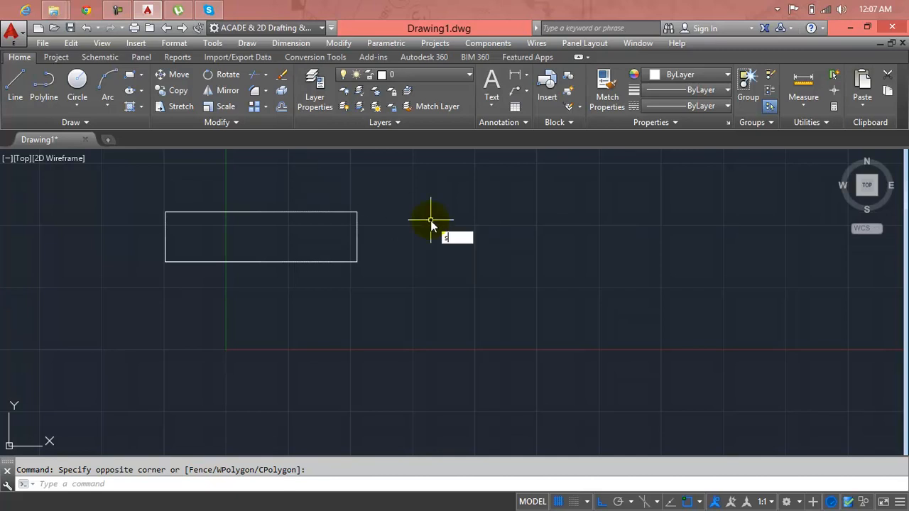
key(Return)
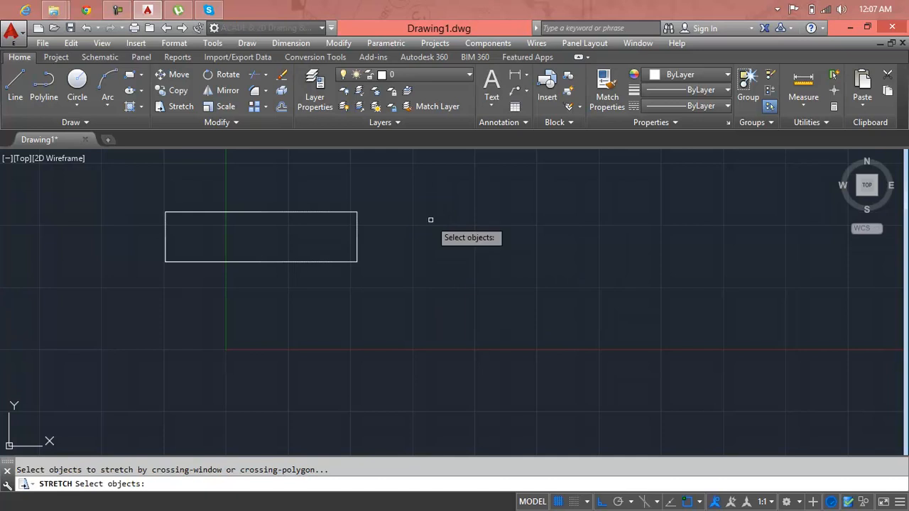
click(357, 256)
click(356, 298)
click(252, 299)
key(Return)
click(246, 289)
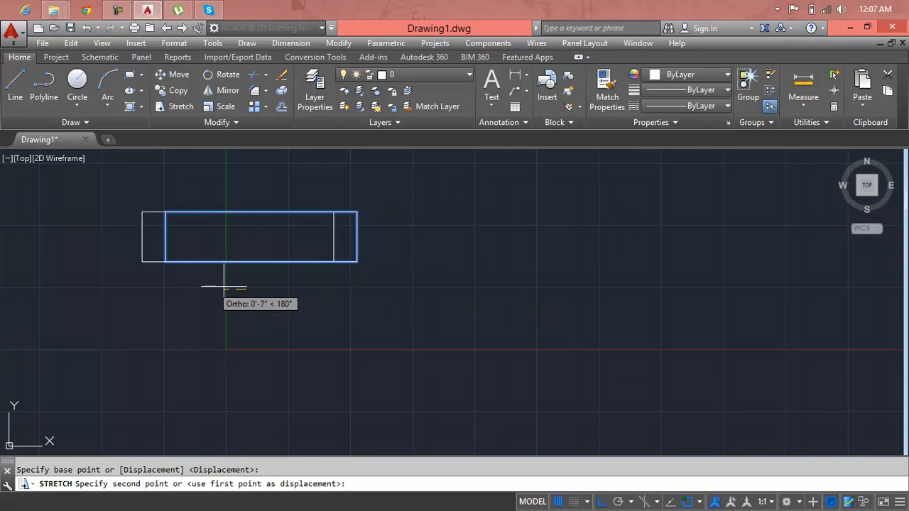
click(486, 306)
Step: Draw a circle with a radius of about 3" inside the rectangle near its right end
middle_drag(572, 317, 447, 325)
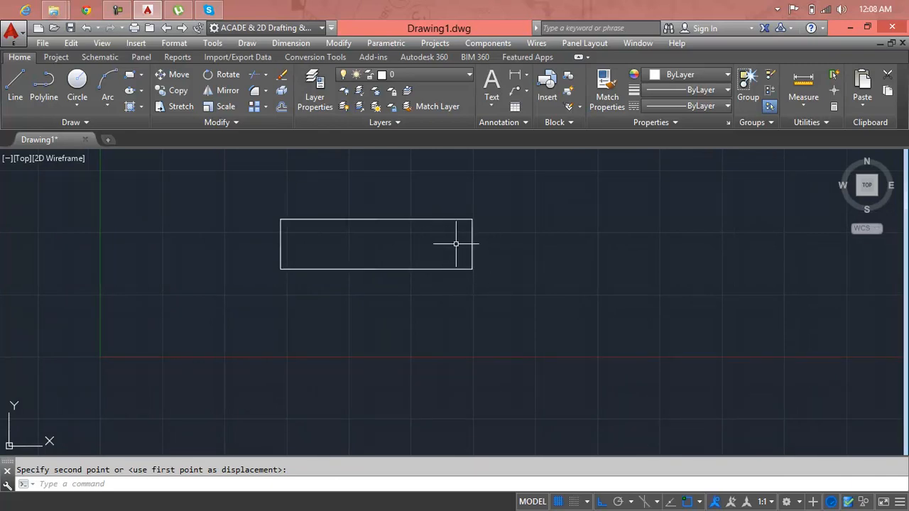
text(c)
key(Return)
scroll(456, 245, up, 4)
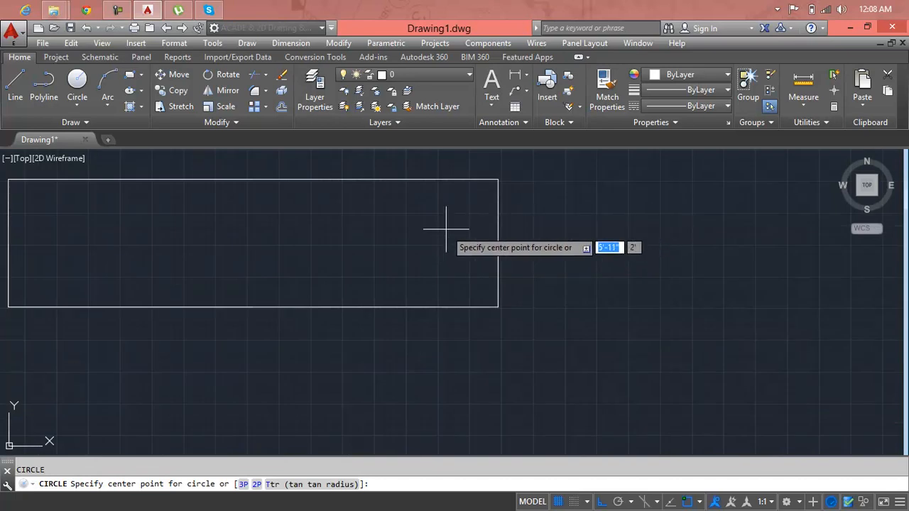
click(441, 236)
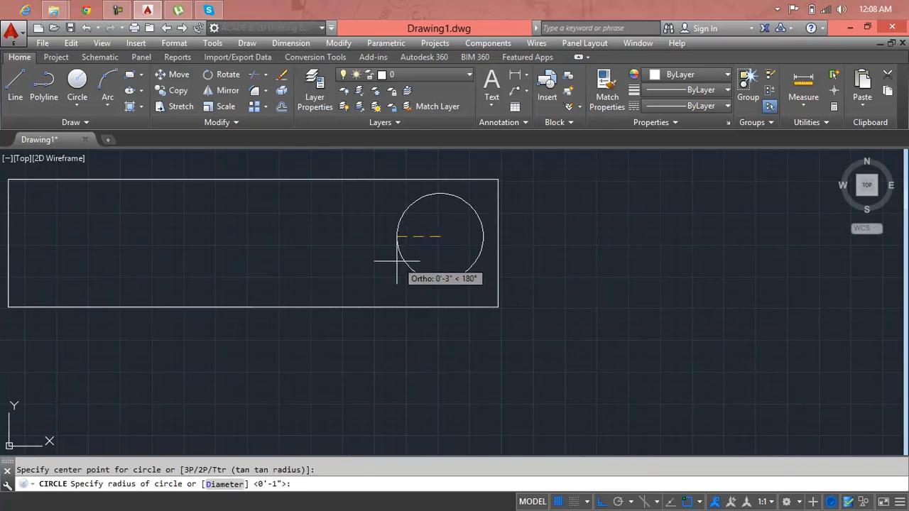
scroll(456, 222, down, 5)
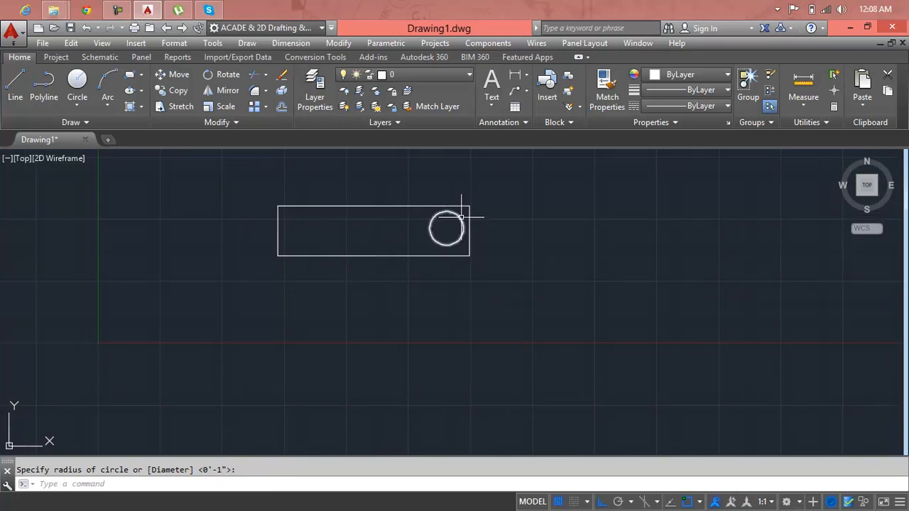
Step: Shift the circle slightly down inside the rectangle by its centre grip
click(459, 218)
click(461, 220)
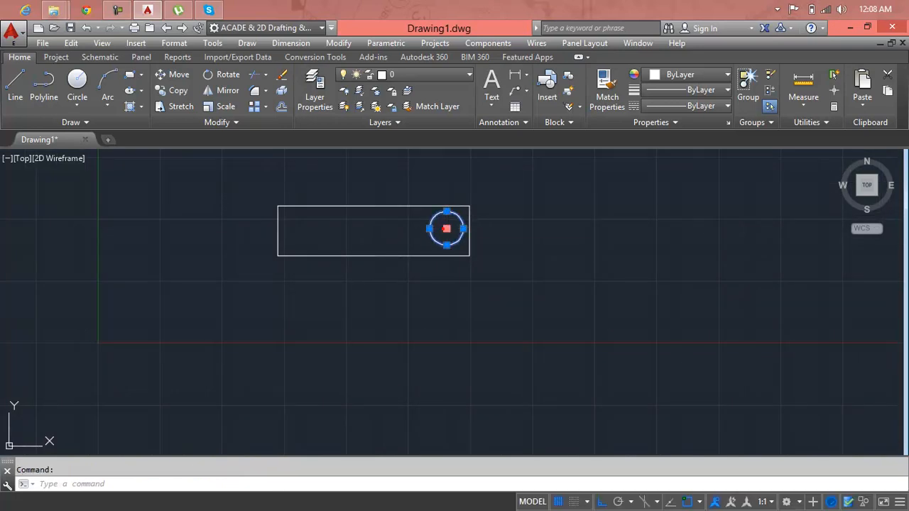
click(446, 228)
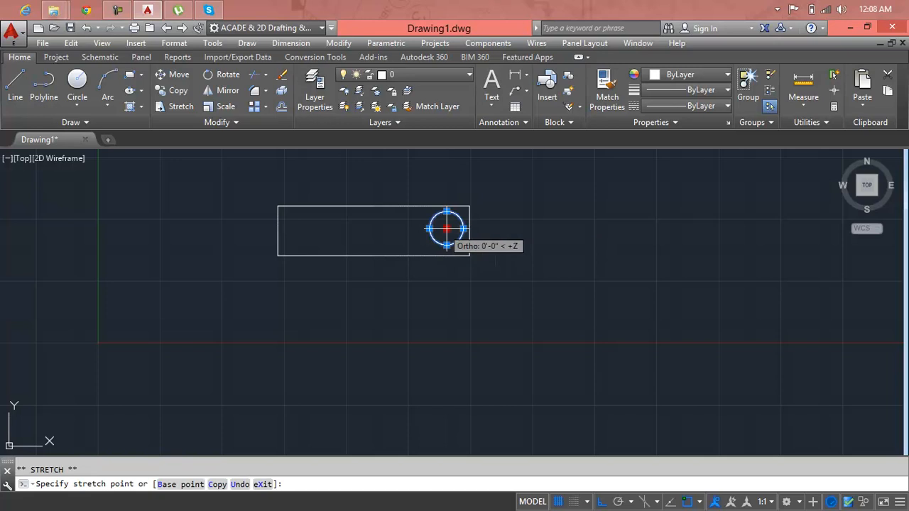
click(446, 232)
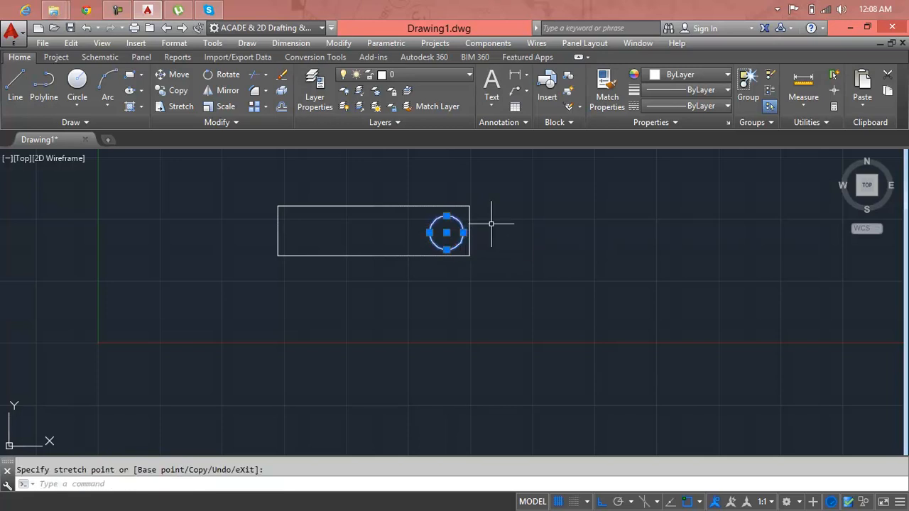
key(Escape)
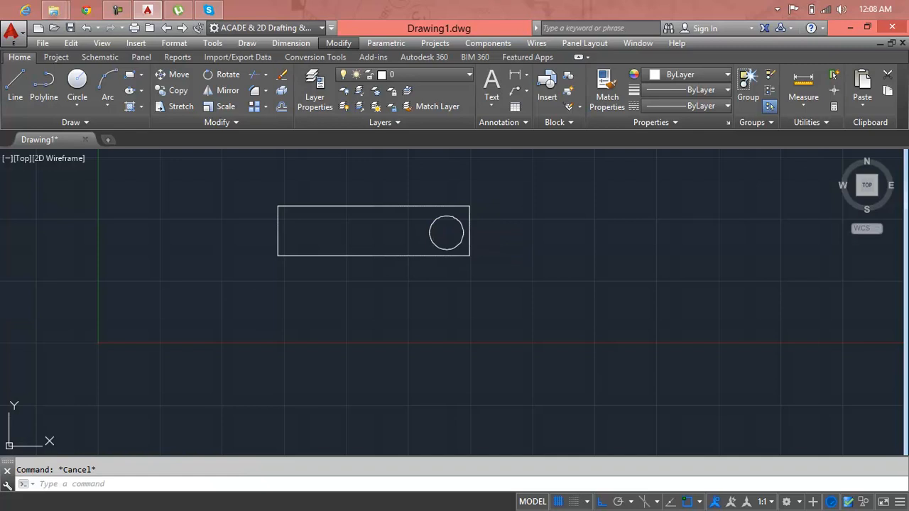
Step: Stretch the rectangle's right end together with the circle about 4'-7" to the right, using a crossing selection
click(502, 206)
key(Escape)
text(s)
key(Return)
click(507, 201)
click(431, 274)
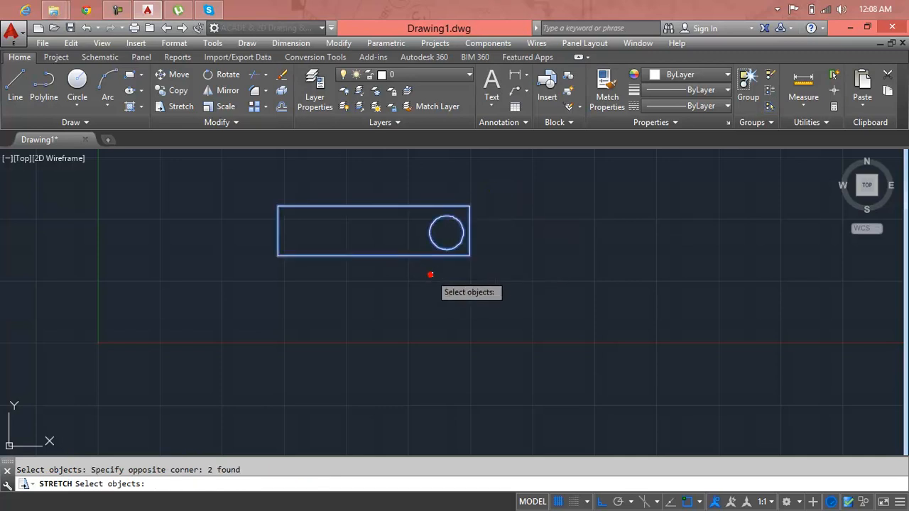
key(Return)
click(387, 300)
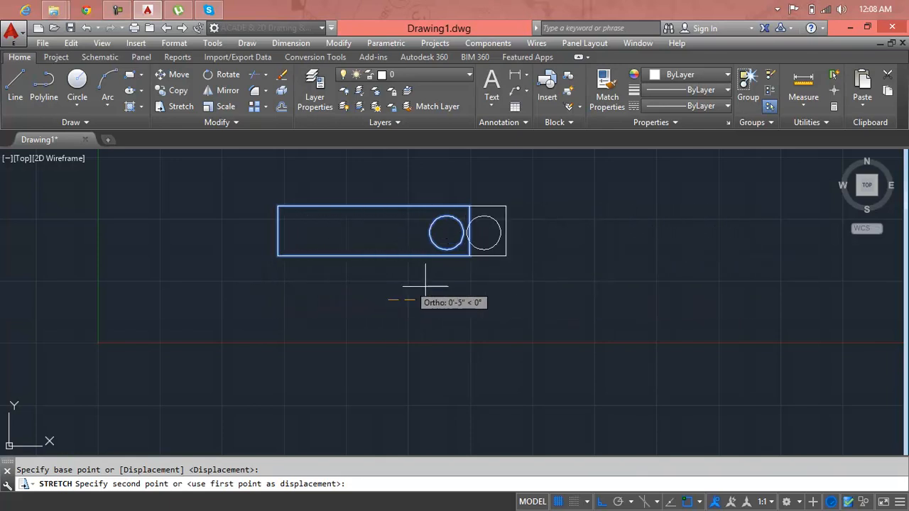
click(660, 291)
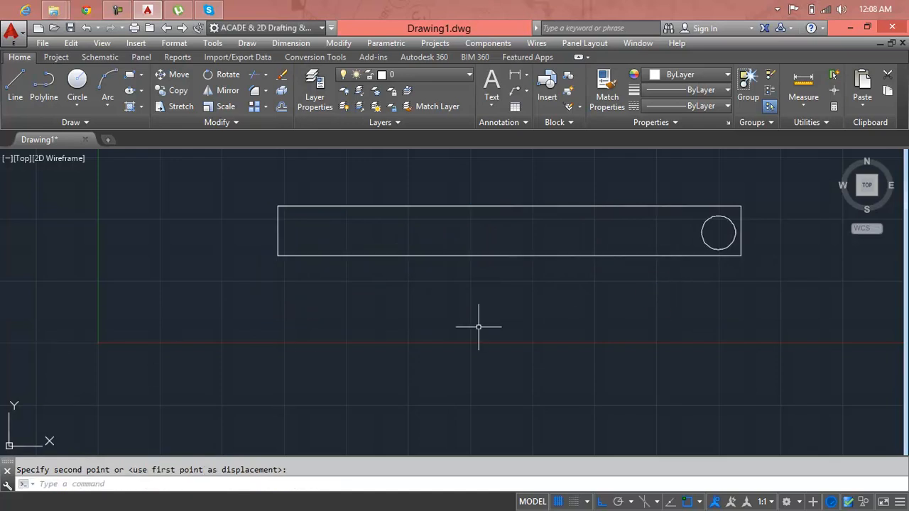
Step: Use Stretch on the rectangle alone, picked by its edge, to shift it right until the circle sits near its middle
middle_drag(826, 299, 584, 322)
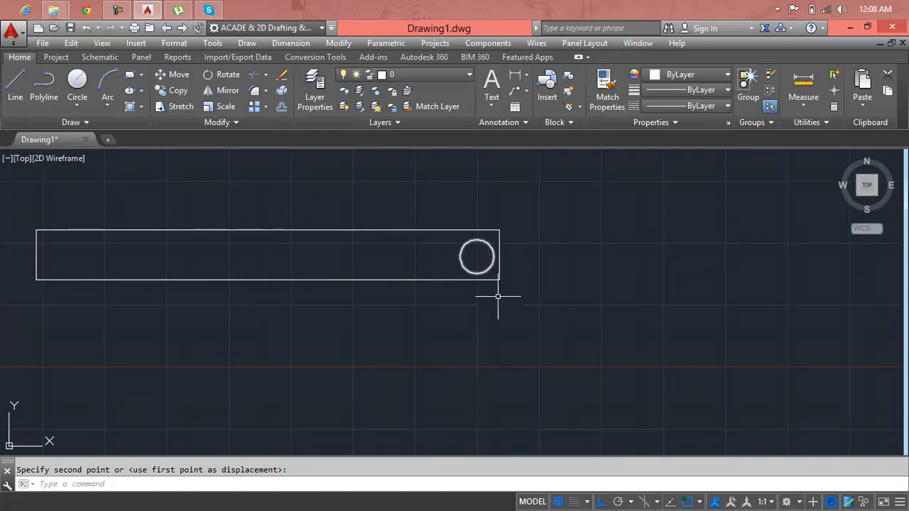
text(s)
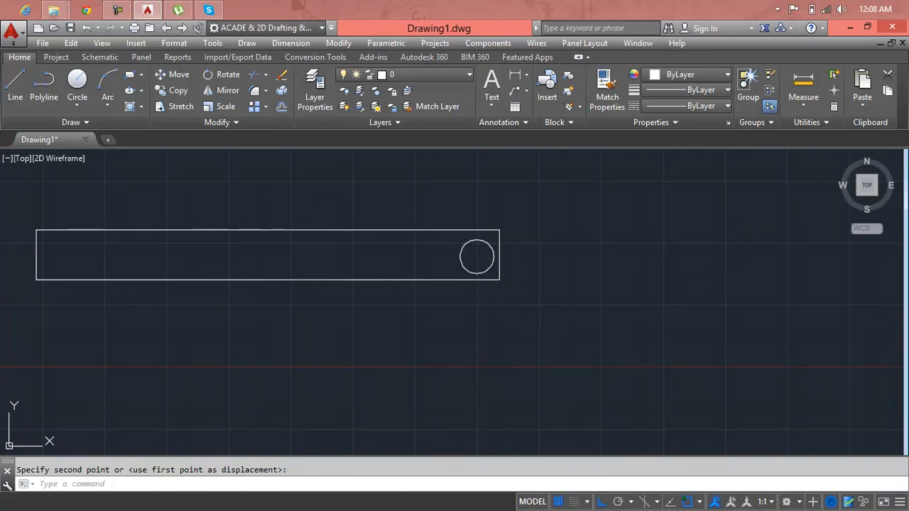
key(Return)
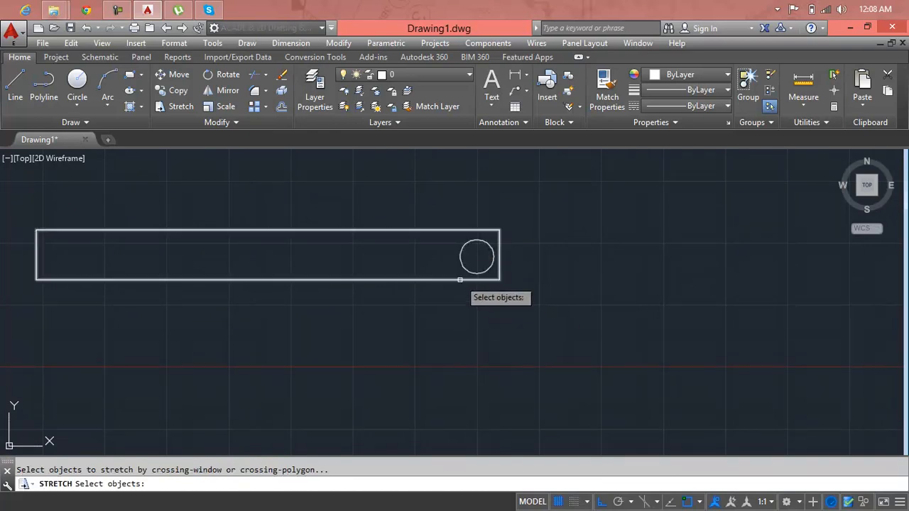
click(462, 279)
key(Return)
click(468, 309)
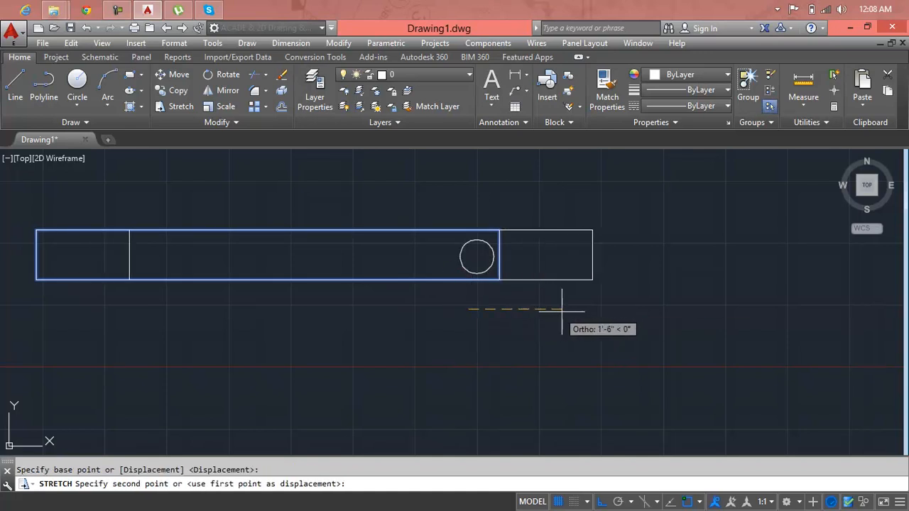
click(671, 312)
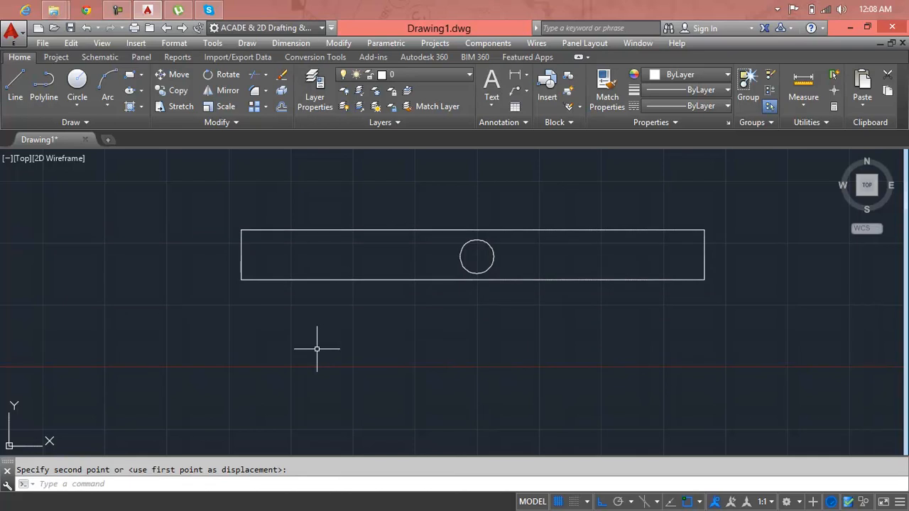
Step: Erase the rectangle and the circle
click(764, 214)
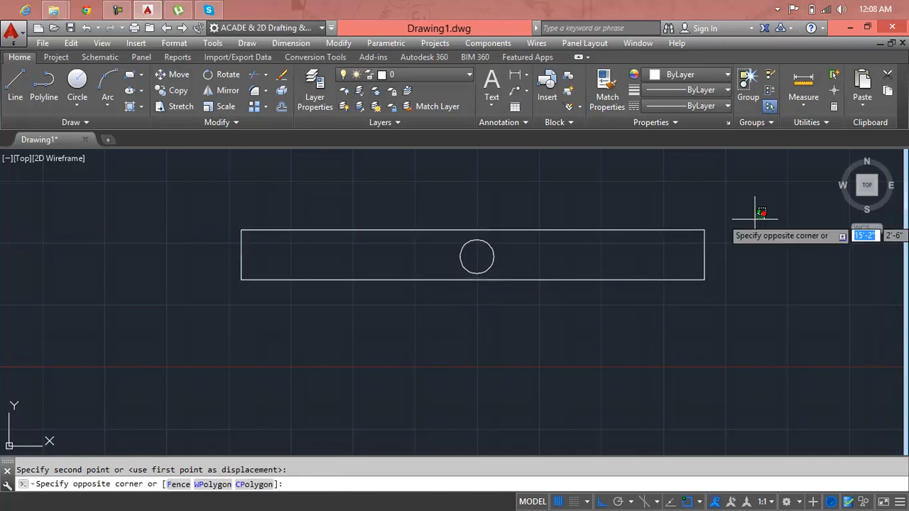
click(338, 337)
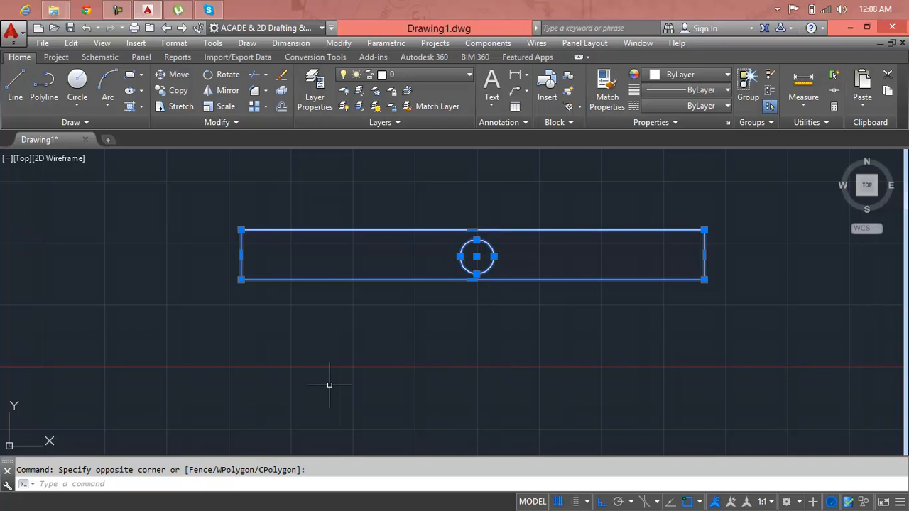
key(Delete)
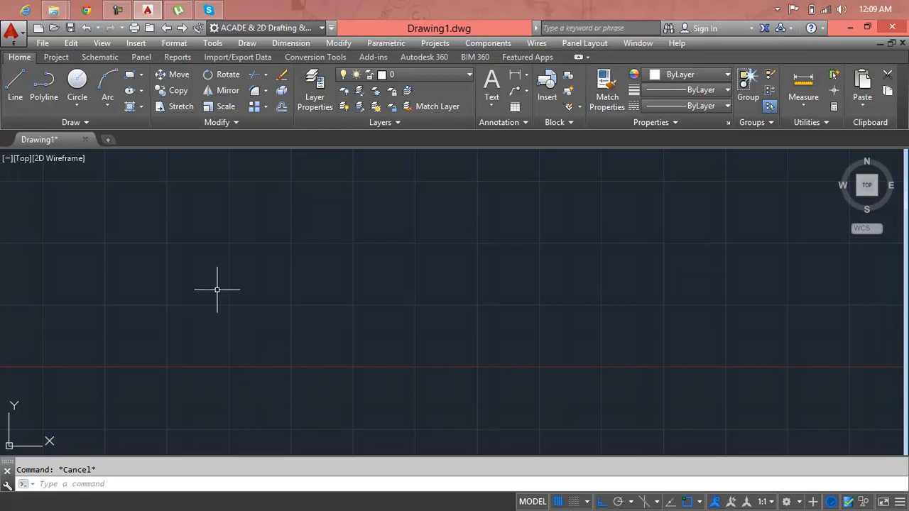
Step: Start a polyline with a vertical left side about 2'-5" long, a long horizontal bottom edge and a short vertical right side
text(p)
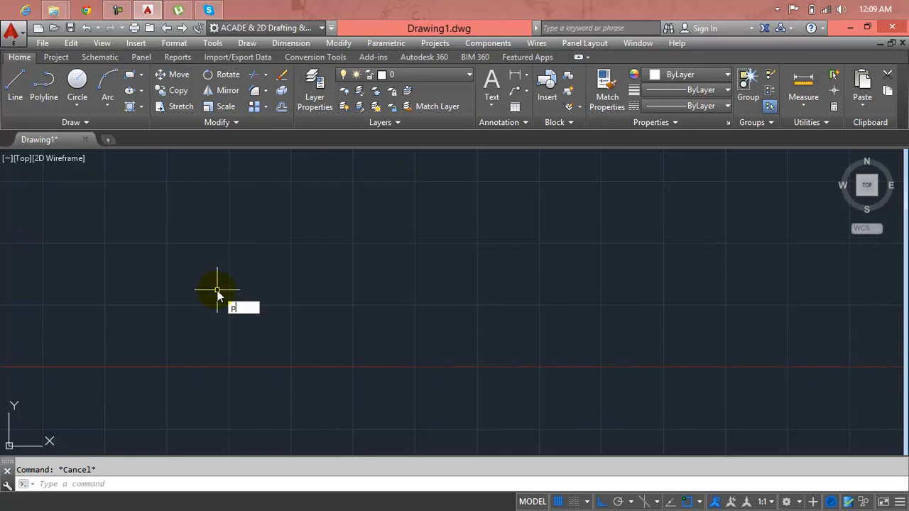
text(l)
key(Return)
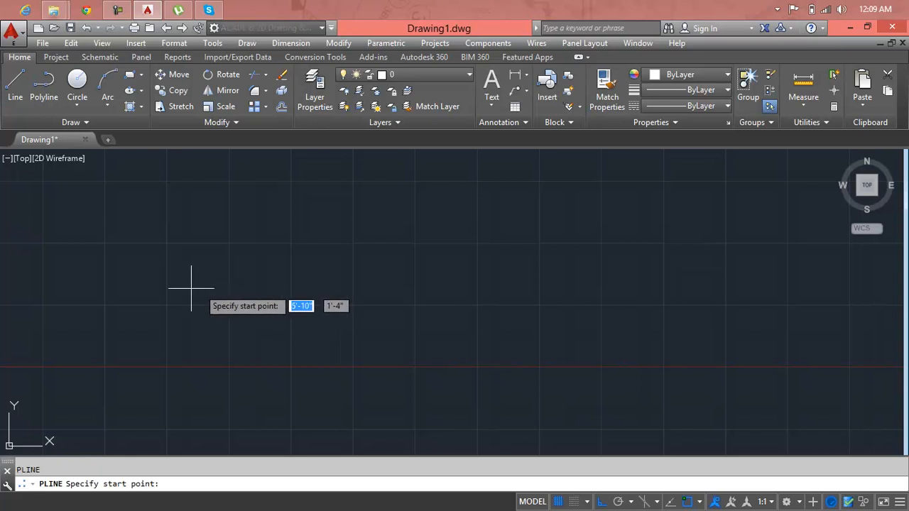
click(154, 217)
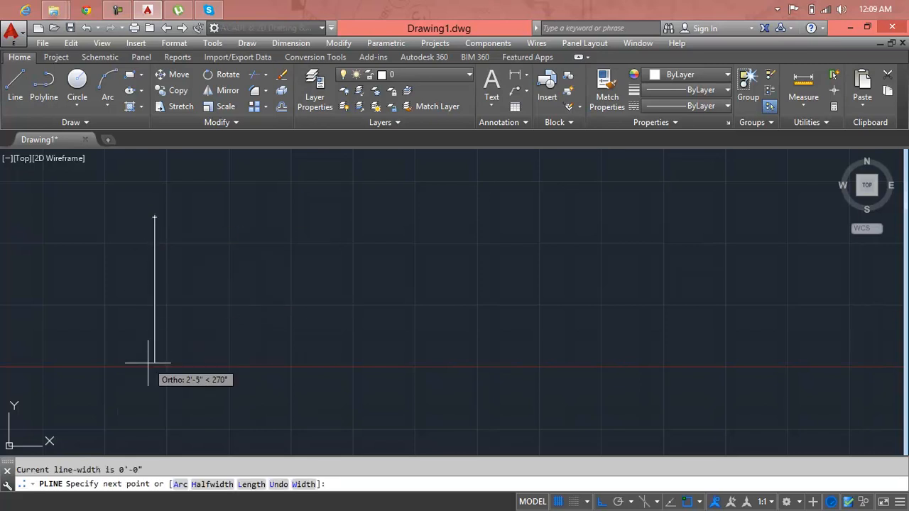
click(148, 363)
middle_drag(850, 360, 680, 368)
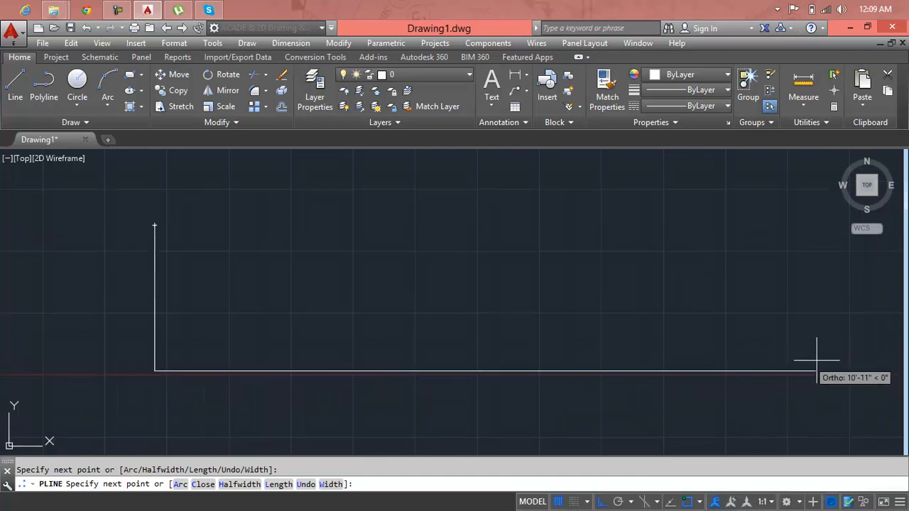
click(863, 365)
click(863, 296)
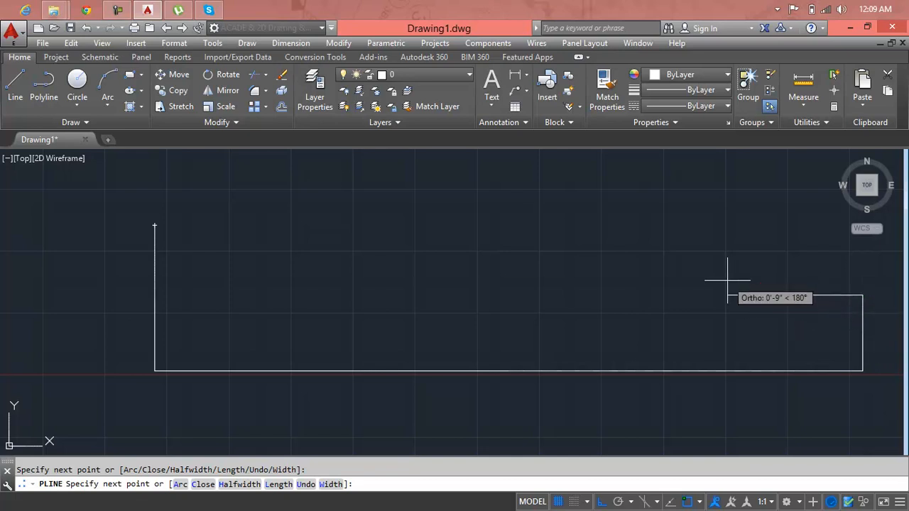
Step: Continue the polyline leftward with a chain of tangent arcs, forming two upper lobes, a dip between them and a small lower loop
text(a)
key(Return)
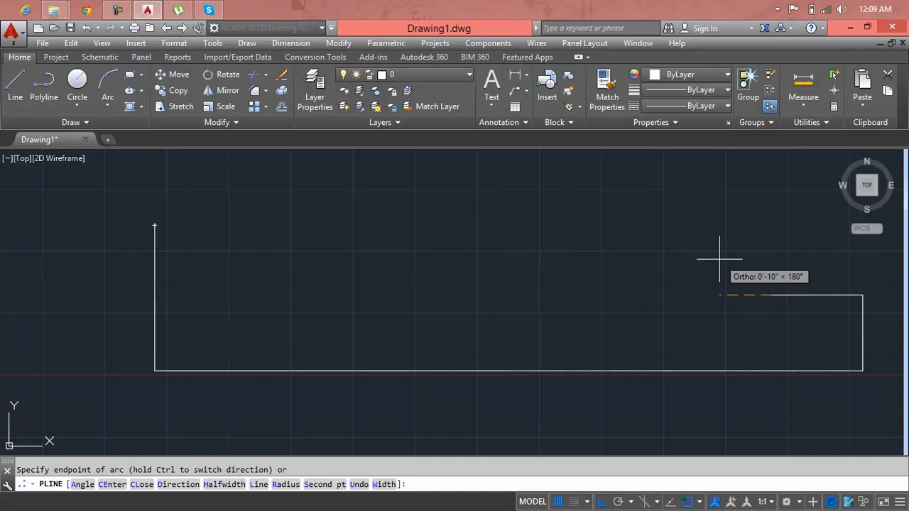
key(F8)
click(746, 261)
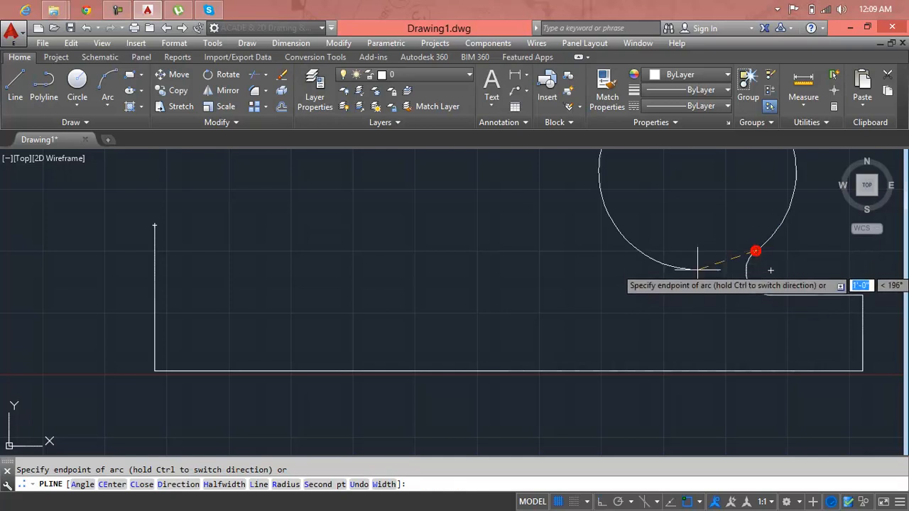
click(716, 240)
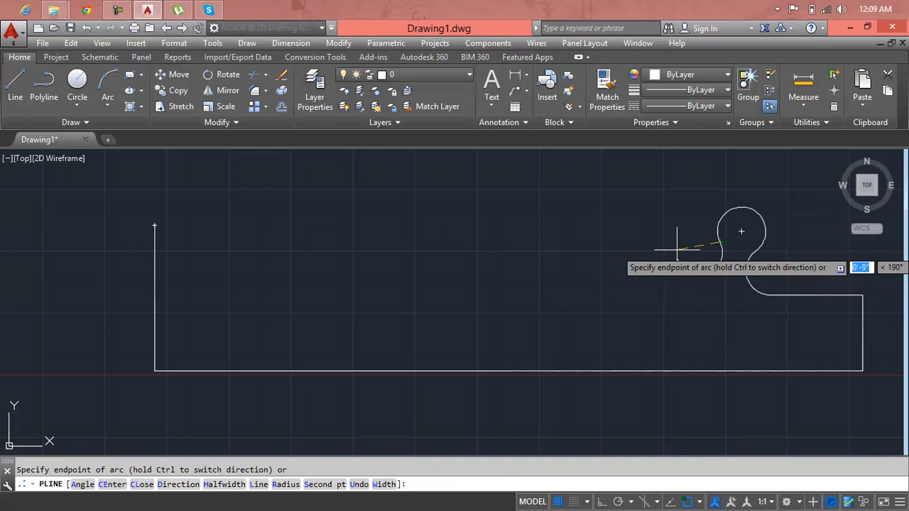
click(665, 251)
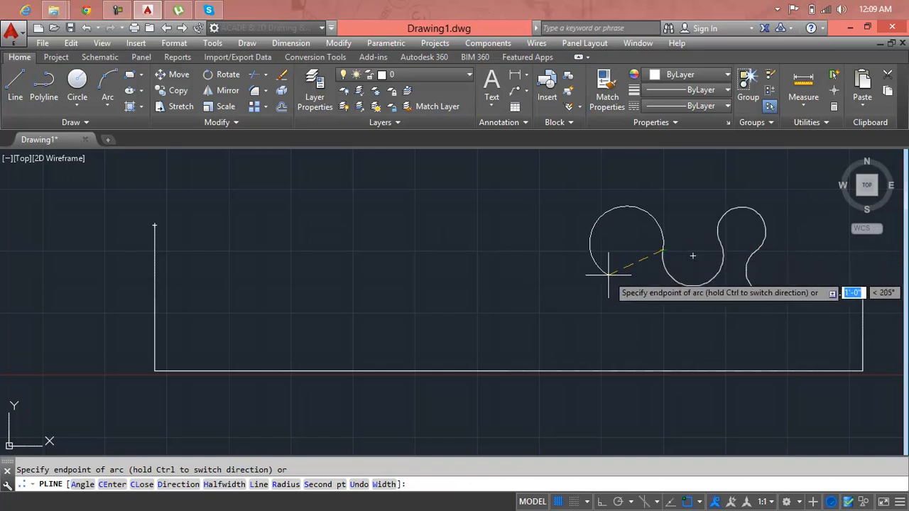
click(608, 274)
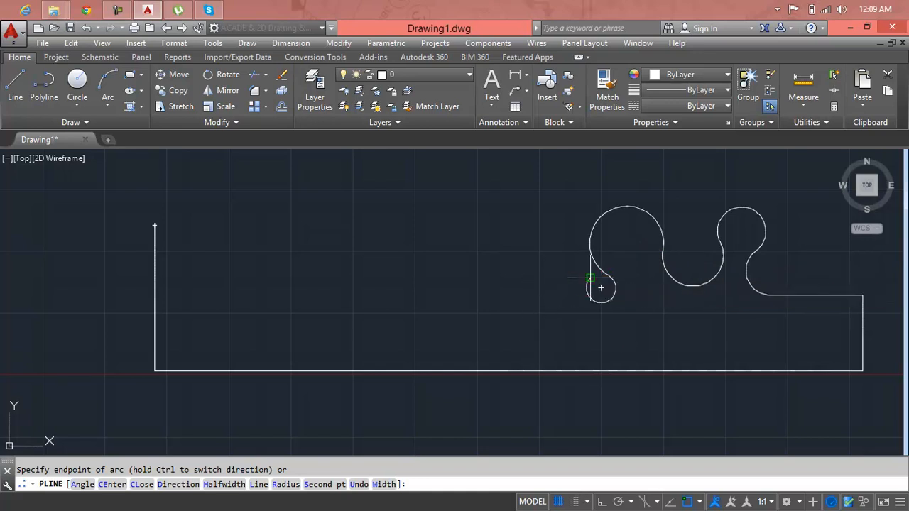
click(590, 278)
Step: Return the polyline to straight segments, add a long horizontal edge and a short vertical rise, and close the outline
text(l)
key(Return)
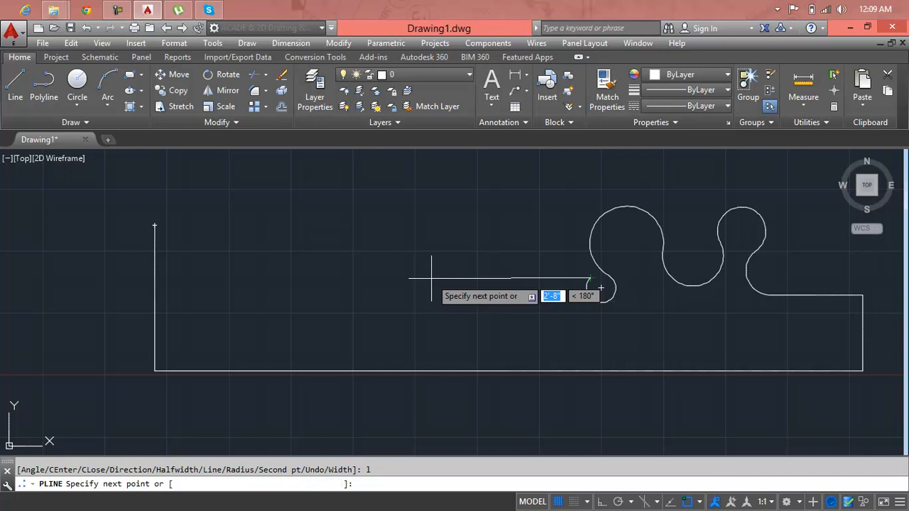
key(F8)
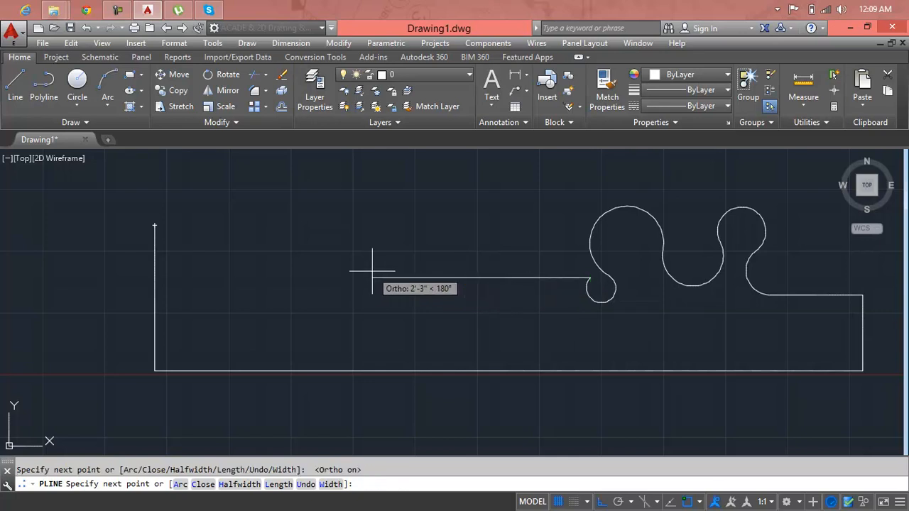
click(275, 272)
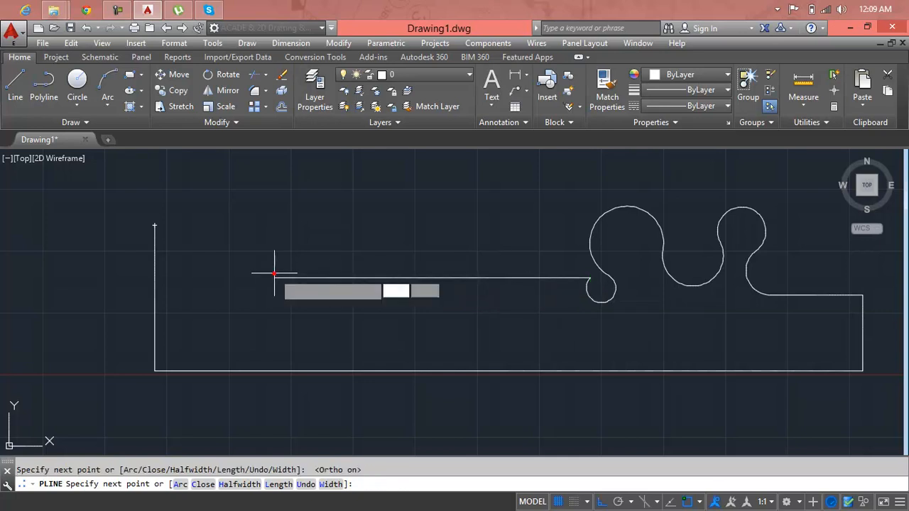
click(274, 240)
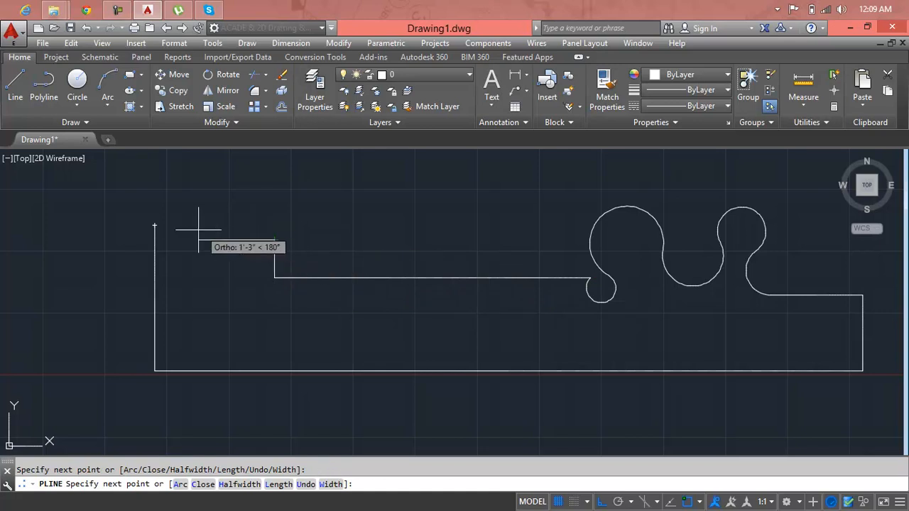
text(c)
key(Return)
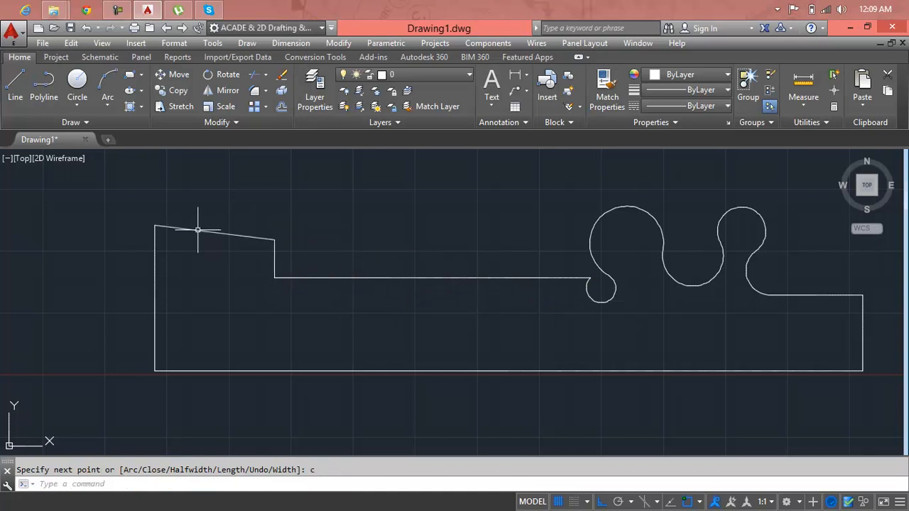
Step: Use Stretch on the polyline picked by its edge to shift the whole shape horizontally to the right
scroll(359, 234, down, 2)
middle_drag(502, 260, 429, 272)
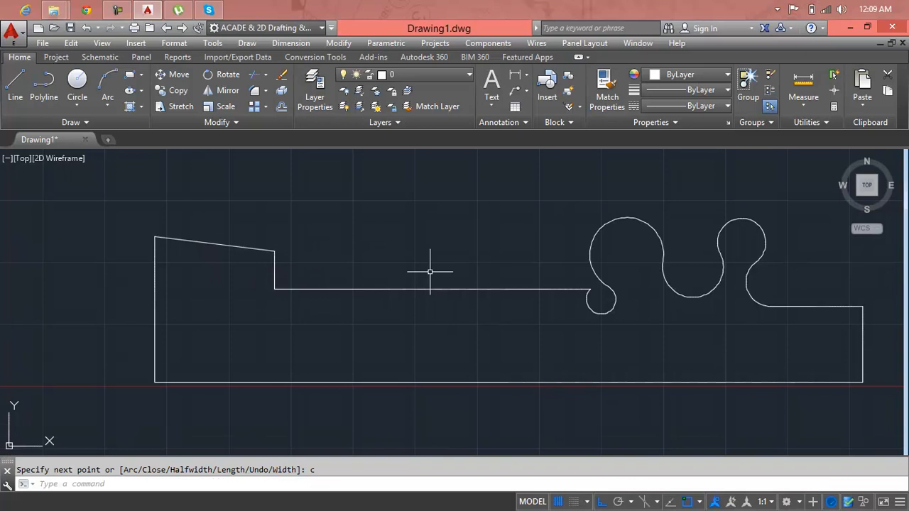
key(Escape)
text(z)
key(Return)
text(a)
key(Return)
mouse_move(470, 268)
middle_down()
mouse_move(289, 216)
mouse_move(245, 220)
mouse_move(303, 244)
middle_up()
key(Escape)
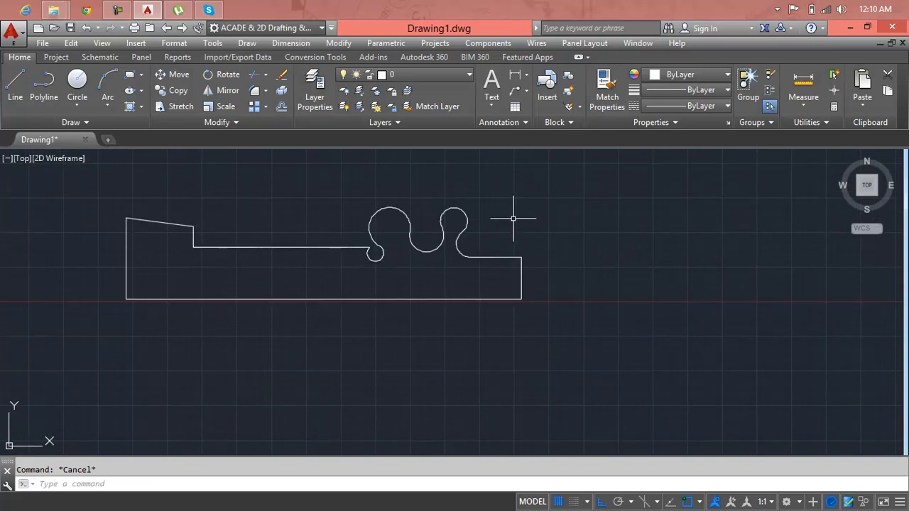
text(s)
key(Return)
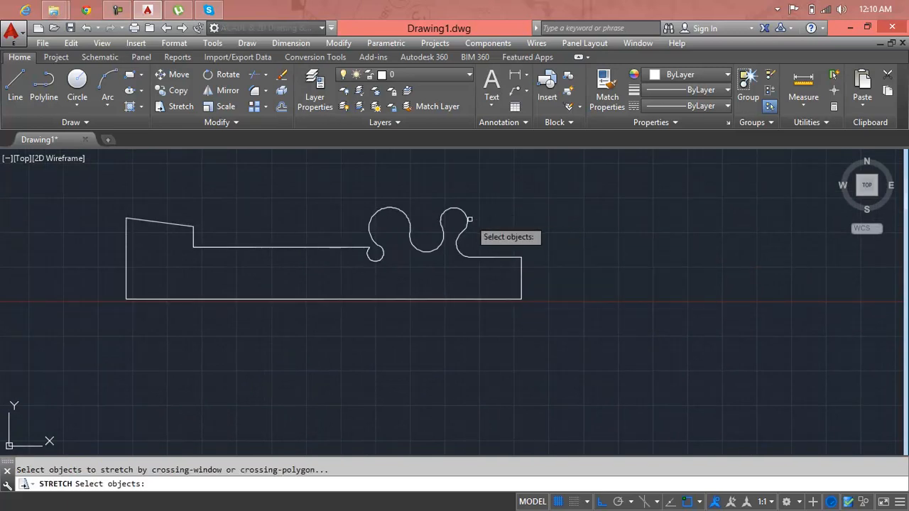
click(465, 226)
key(Return)
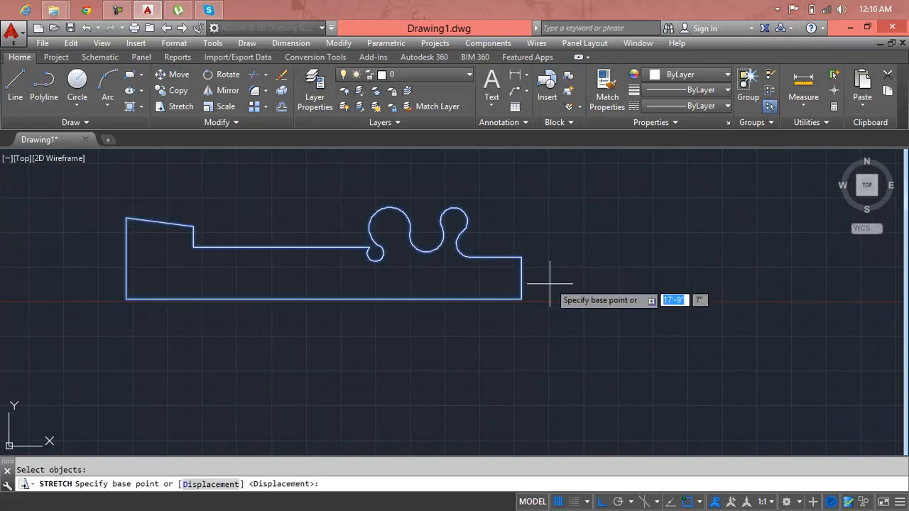
click(440, 332)
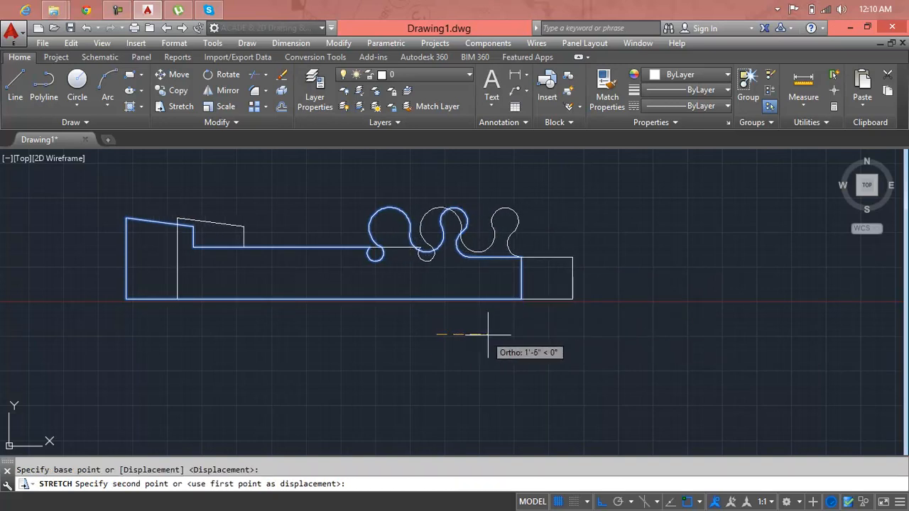
click(515, 336)
click(515, 336)
text(s)
key(Return)
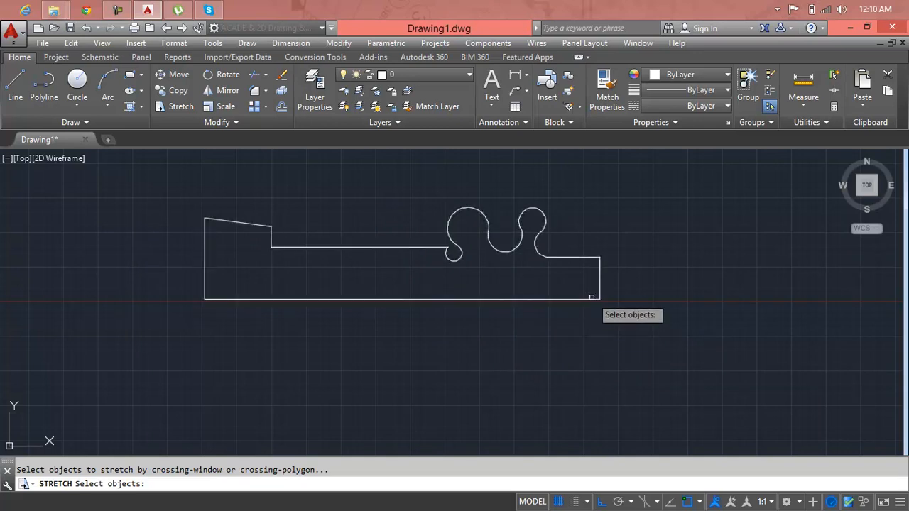
key(Escape)
Step: Draw a circle of about 5" radius inside the larger lobe and one of about 3" radius inside the smaller lobe
scroll(457, 213, up, 4)
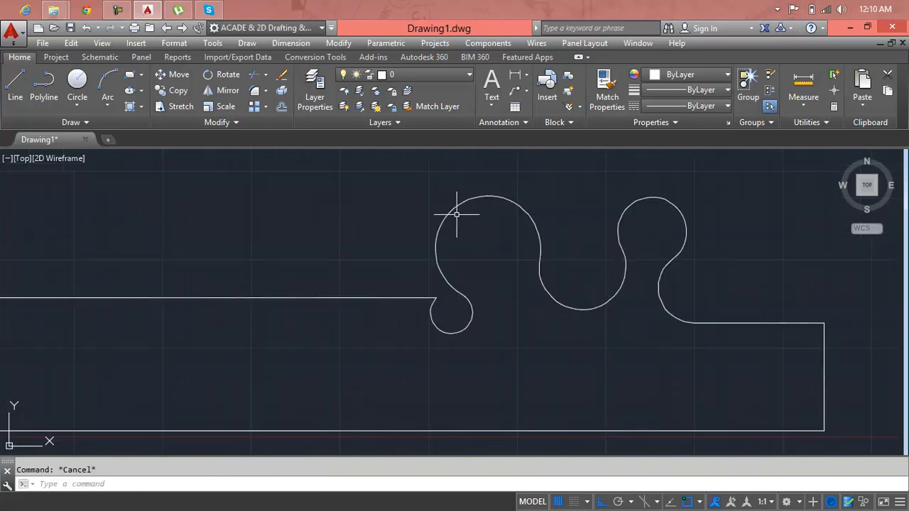
text(c)
key(Return)
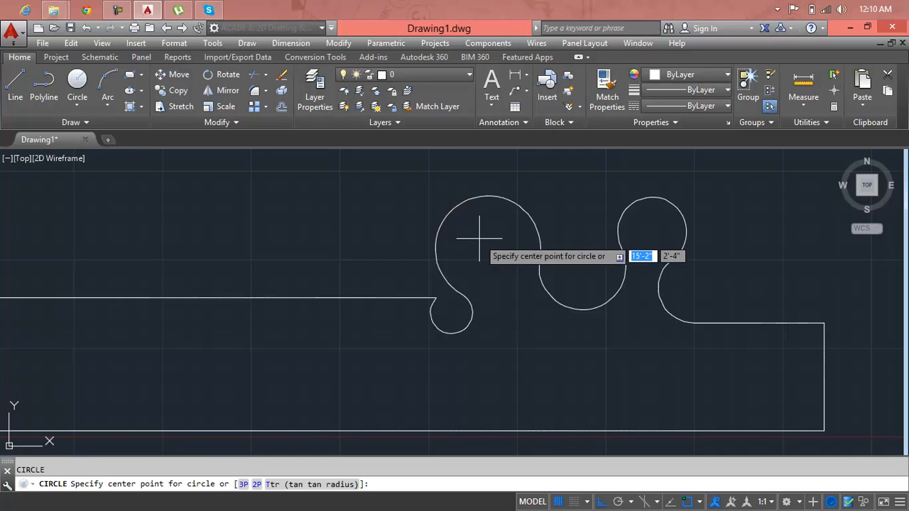
click(487, 243)
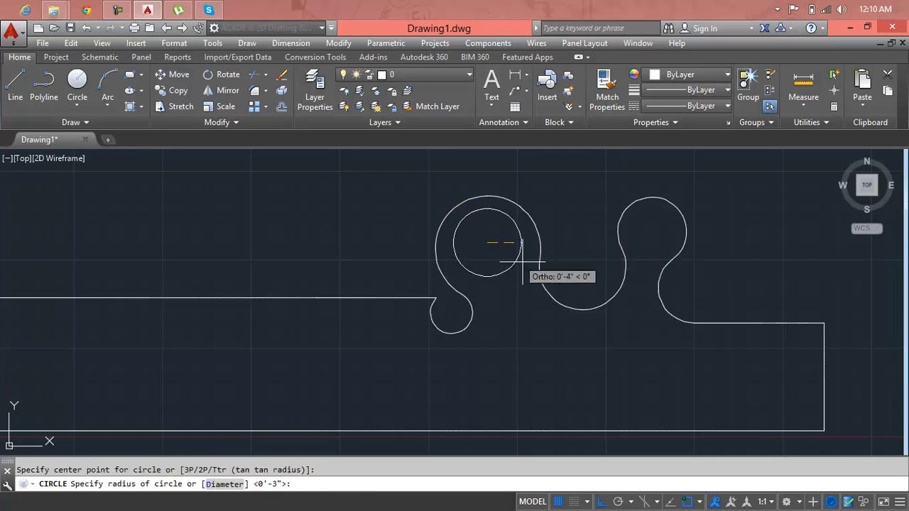
click(520, 256)
key(Return)
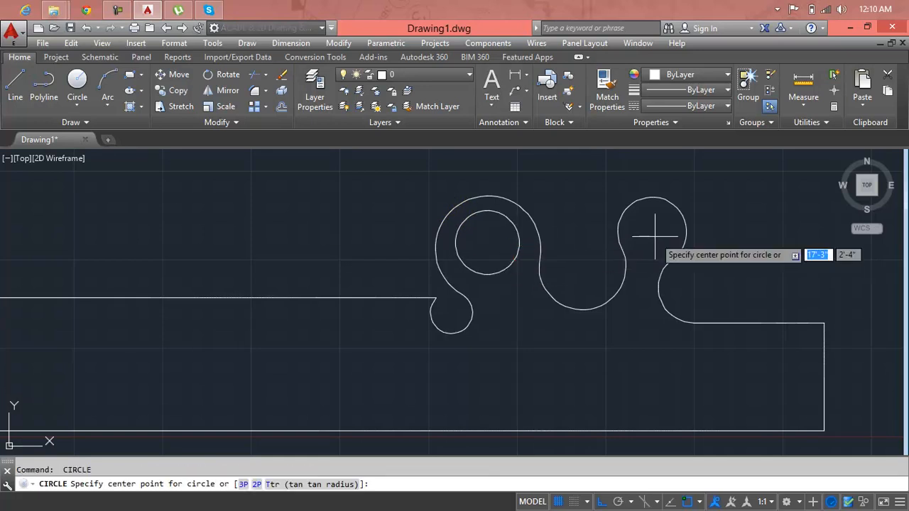
click(652, 228)
click(666, 244)
Step: Try stretching the lobed end about 11'-9" to the right using a crossing window that cuts through the small circle, and undo it
scroll(509, 305, down, 5)
middle_drag(526, 311, 483, 245)
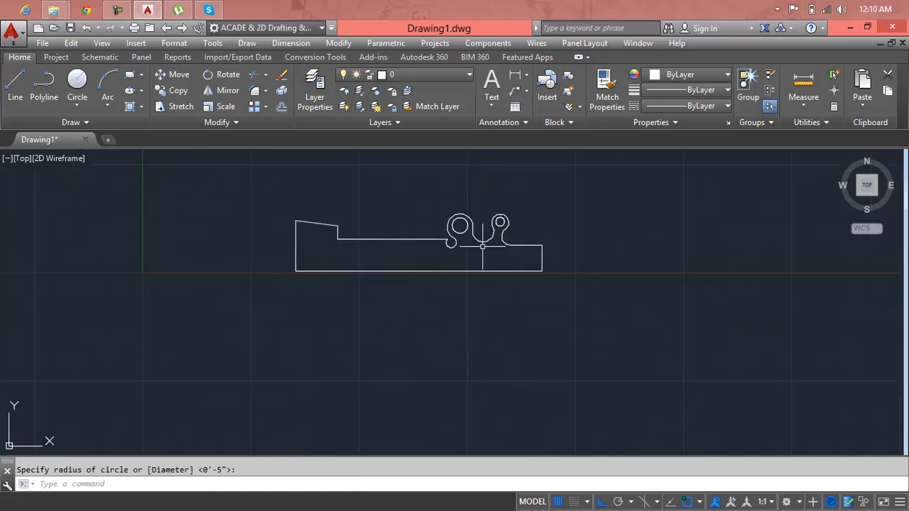
key(Escape)
text(s)
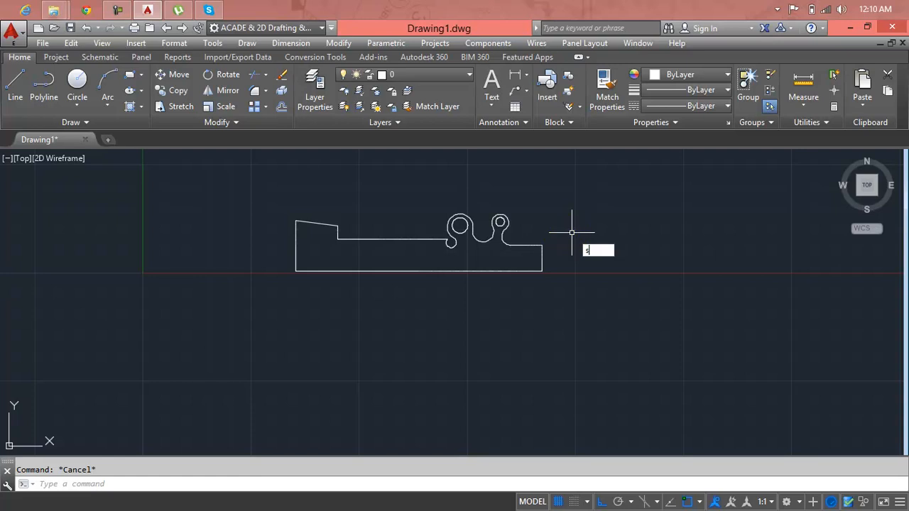
key(Return)
click(578, 224)
click(435, 307)
key(Return)
click(437, 320)
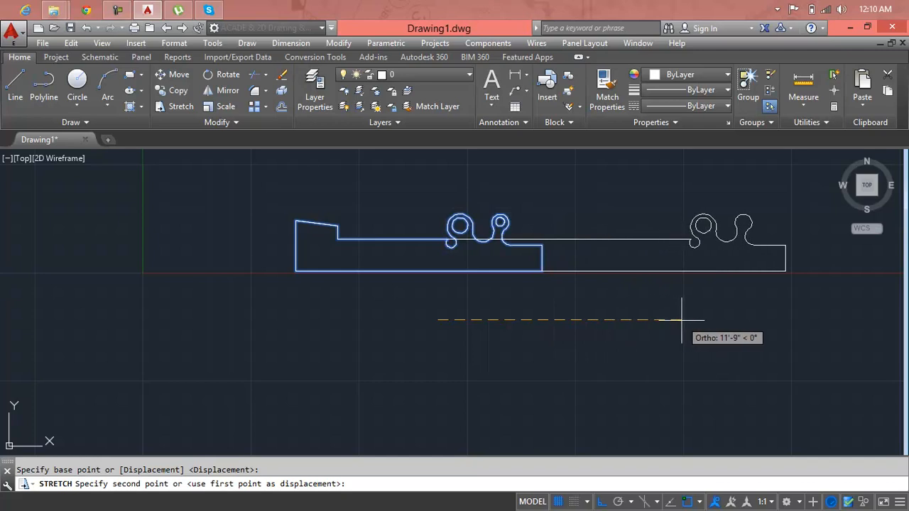
click(682, 319)
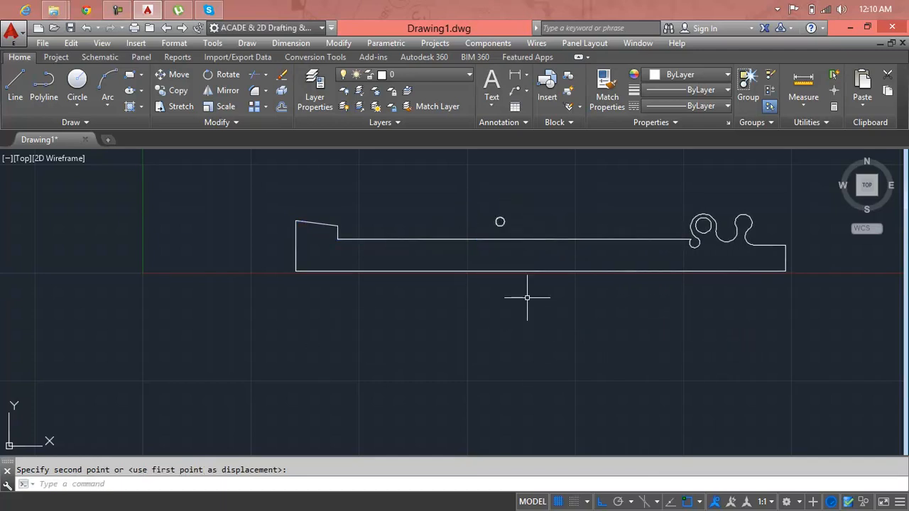
key(ctrl+z)
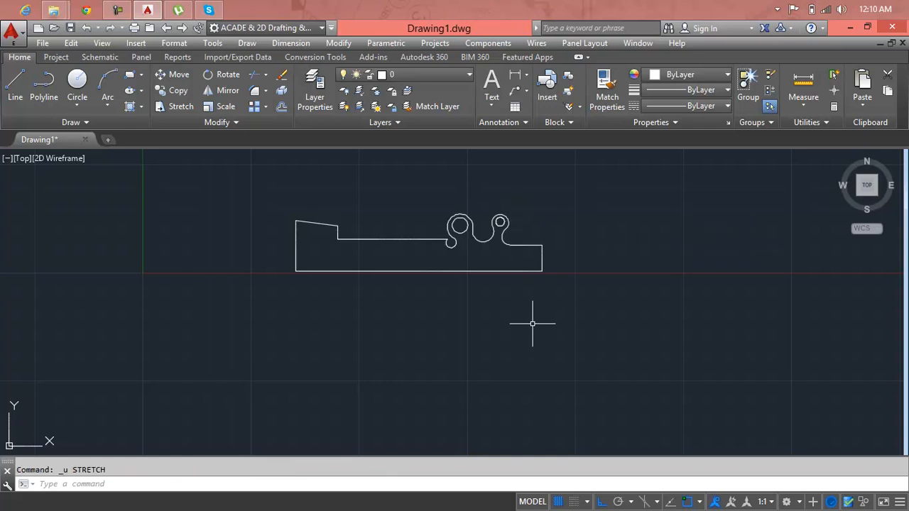
Step: Stretch the lobed end and both circles about 9'-9" to the right, using a crossing window that fully encloses them
text(s)
key(Return)
click(618, 182)
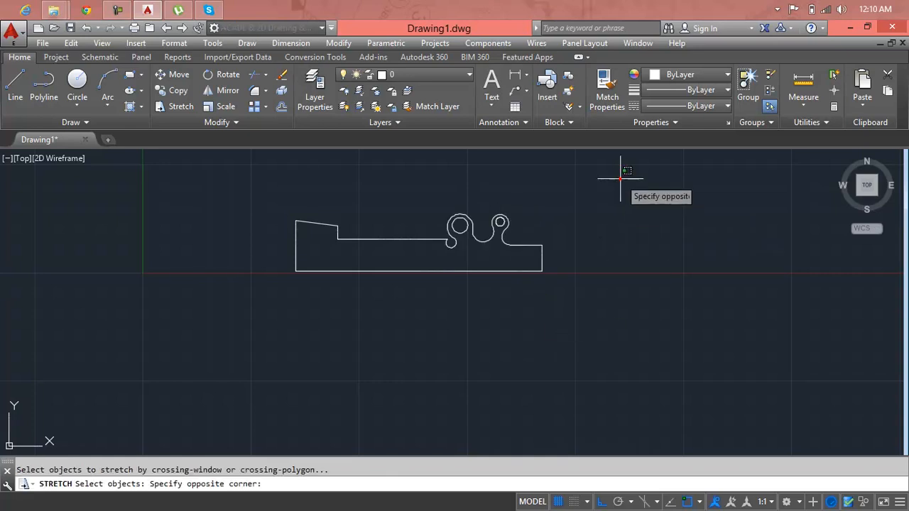
click(370, 348)
key(Return)
click(424, 351)
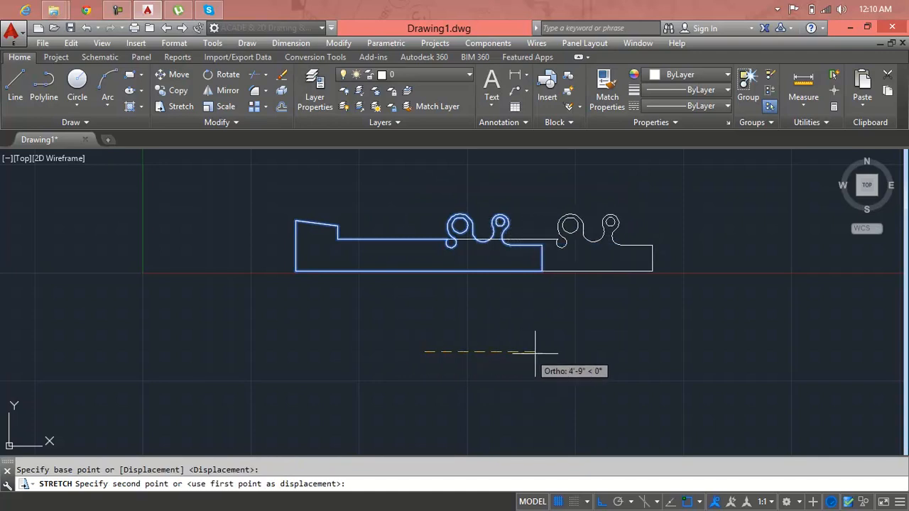
click(631, 357)
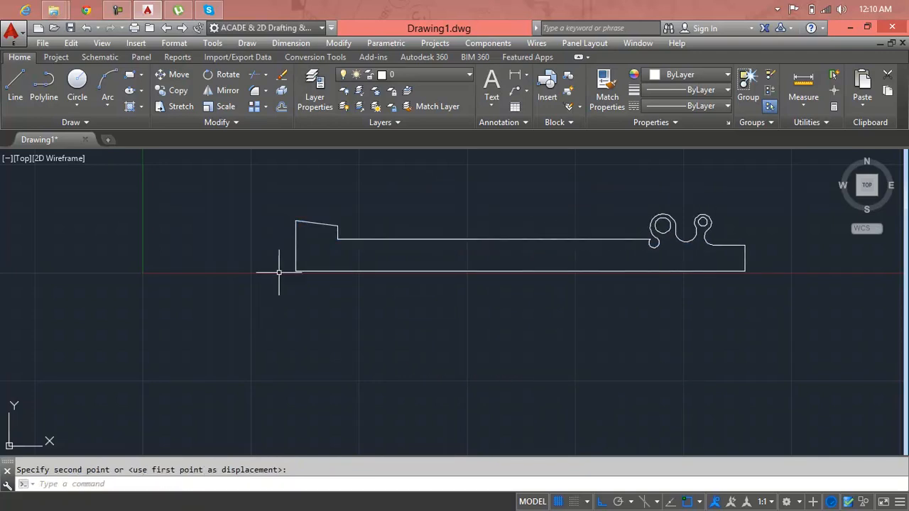
Step: Draw a circle inside the raised block at the shape's left end, clear of its edges
scroll(304, 243, up, 4)
text(c)
key(Return)
click(313, 236)
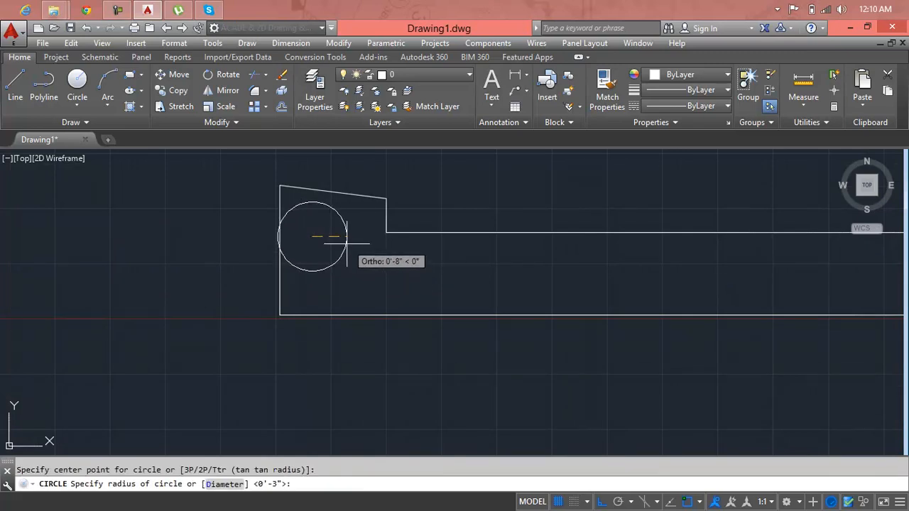
click(333, 236)
Step: Stretch the raised left block together with its circle to the left, using a crossing window around both
scroll(357, 284, down, 5)
key(Escape)
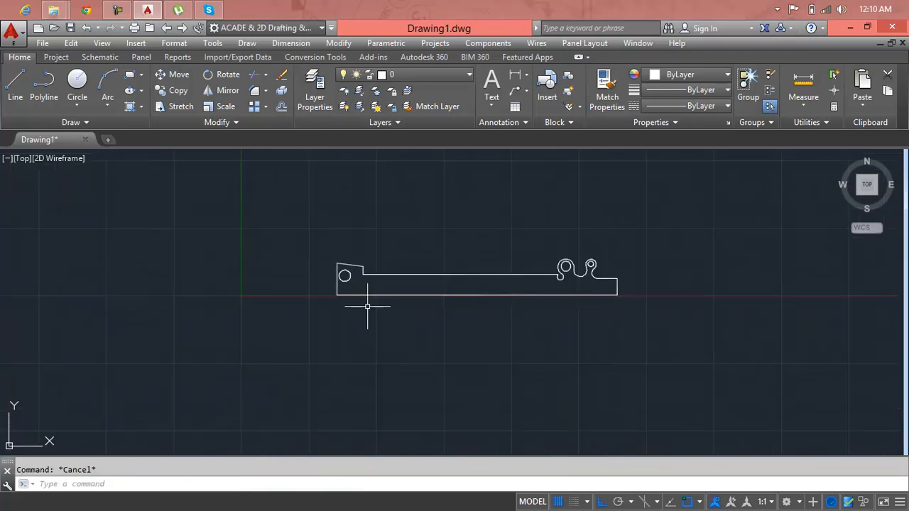
text(s)
key(Return)
click(367, 315)
click(325, 251)
key(Return)
click(352, 321)
click(175, 319)
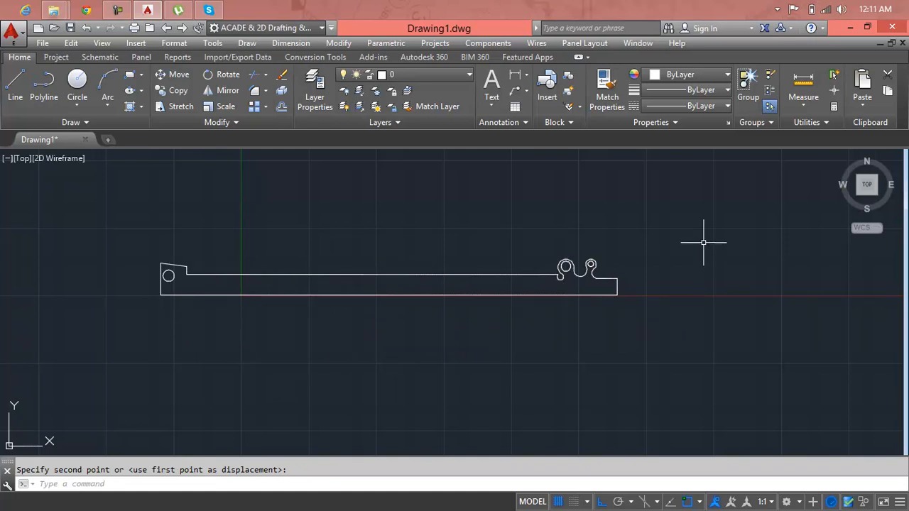
Step: Erase the polyline shape and all three circles
click(701, 217)
click(110, 358)
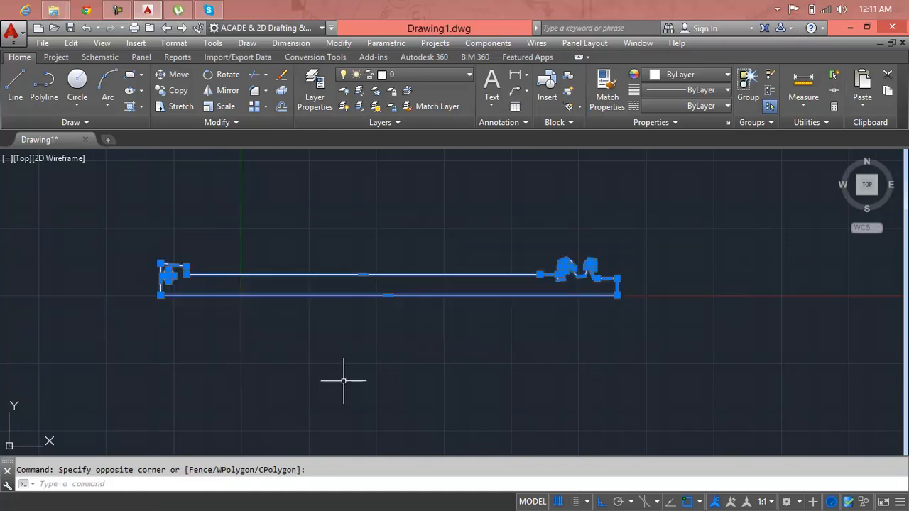
key(Delete)
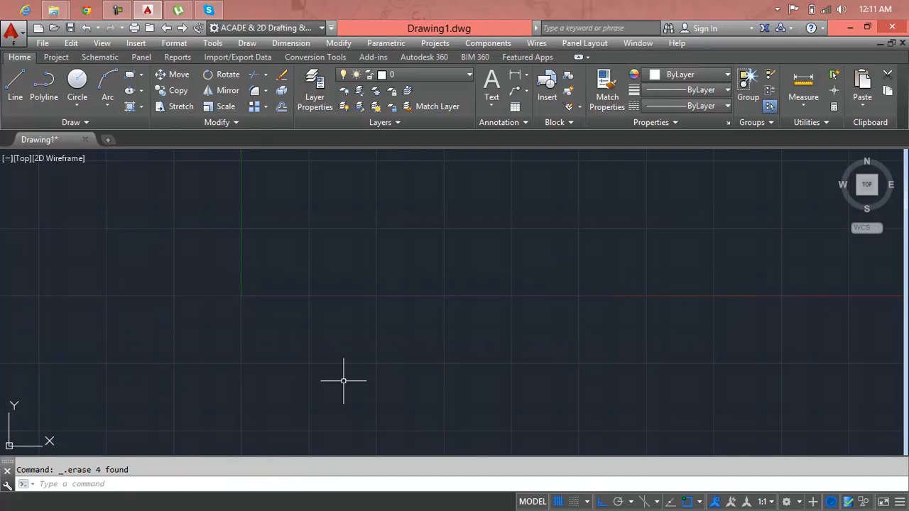